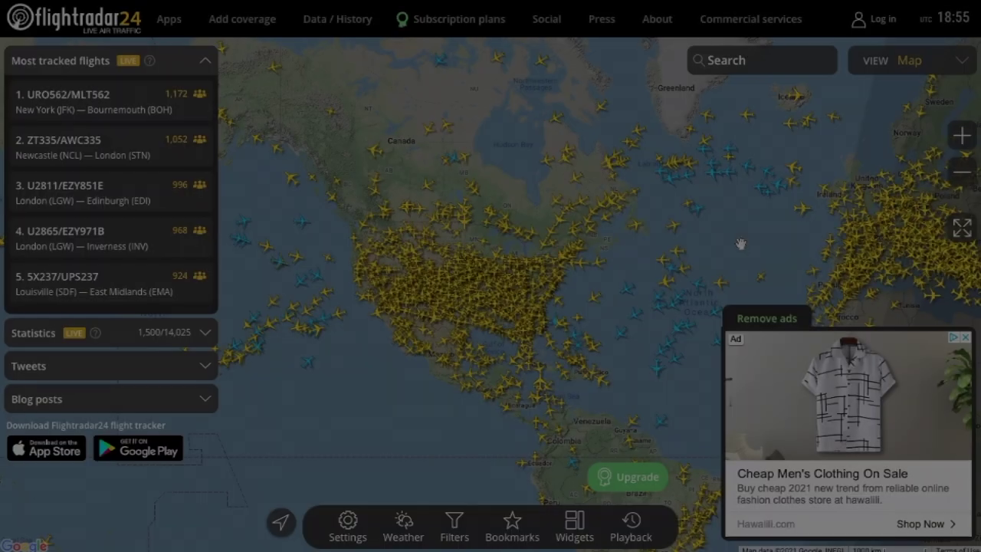
Zoom in toward the Great Lakes and open the QTR86E (Qatar QR725, Doha–Chicago) flight panel
drag(741, 247, 501, 348)
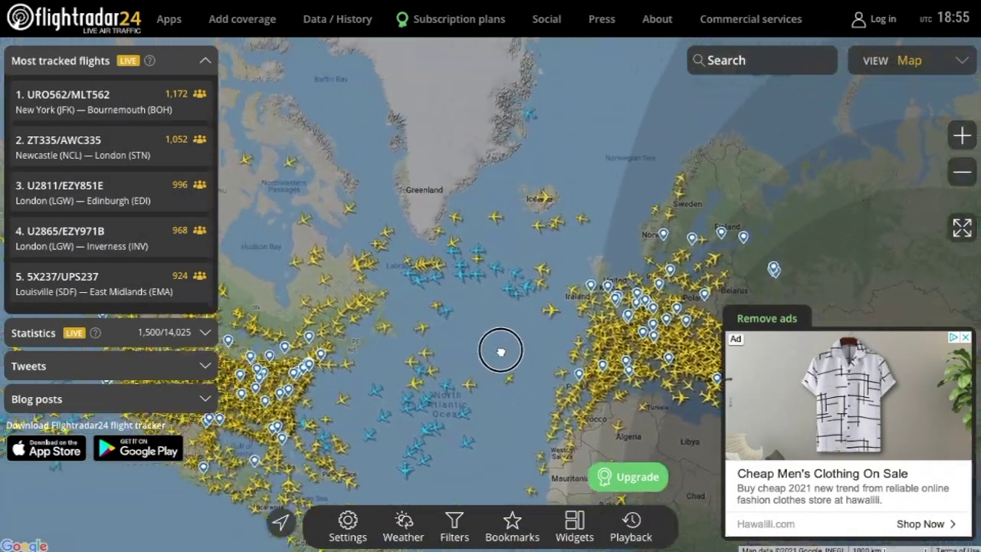
scroll(621, 306, up, 5)
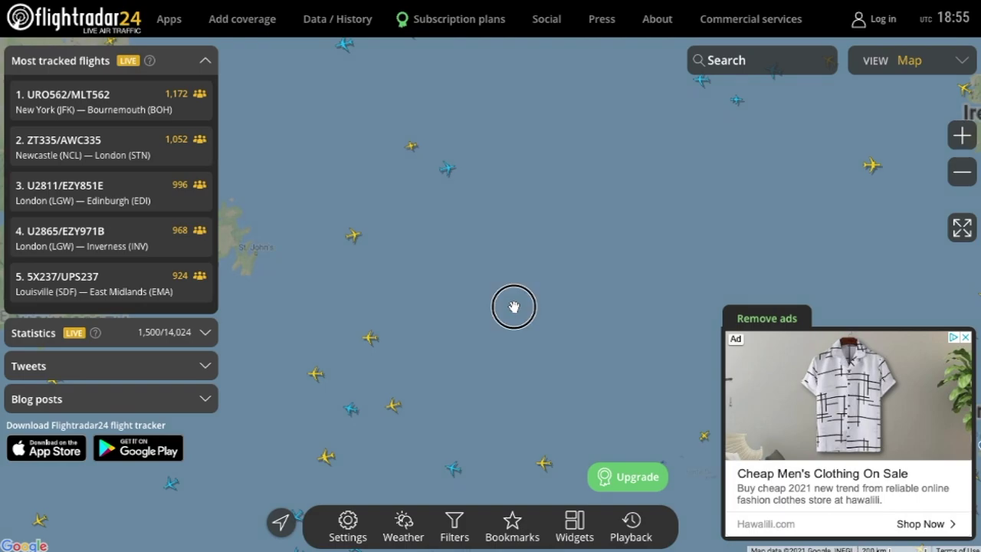
scroll(513, 307, up, 2)
drag(276, 338, 672, 248)
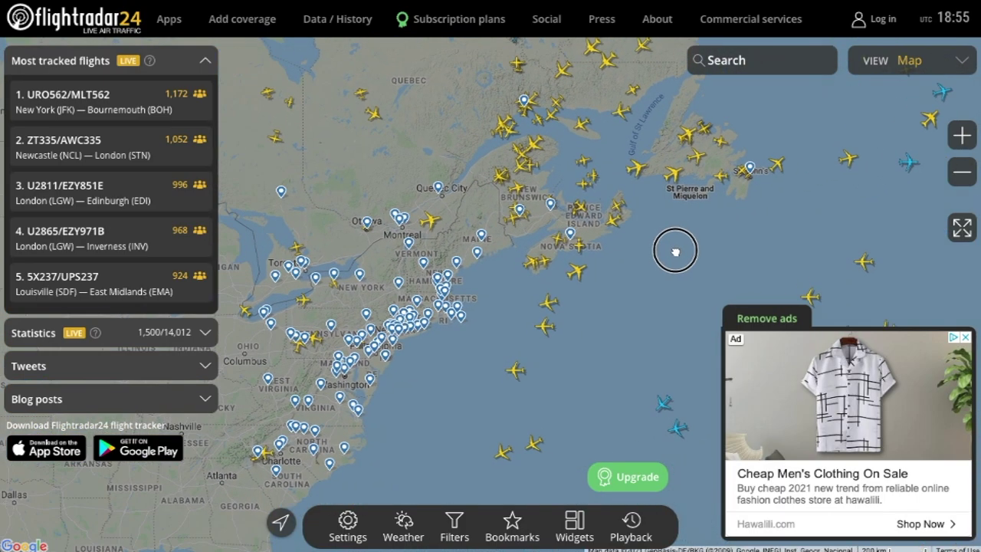
scroll(497, 301, up, 2)
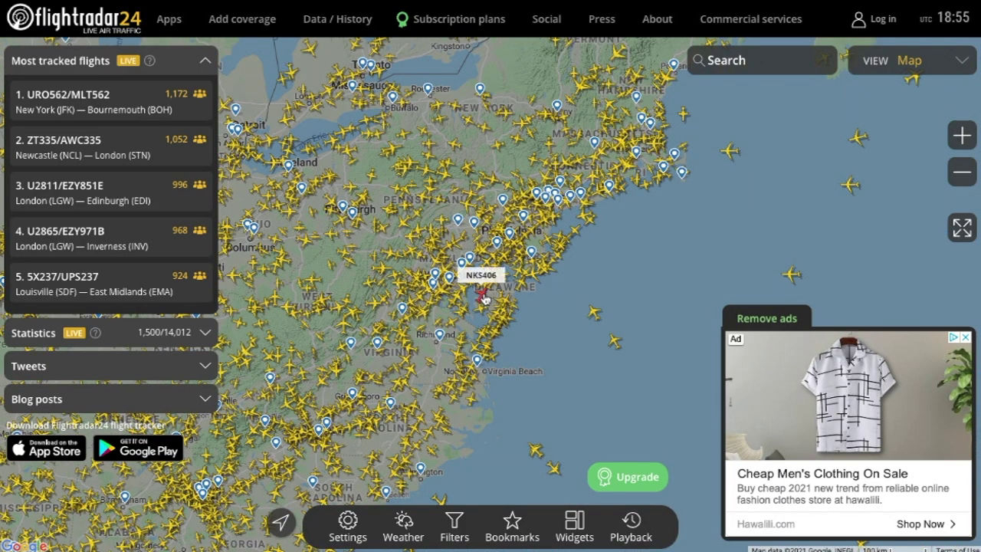
click(460, 292)
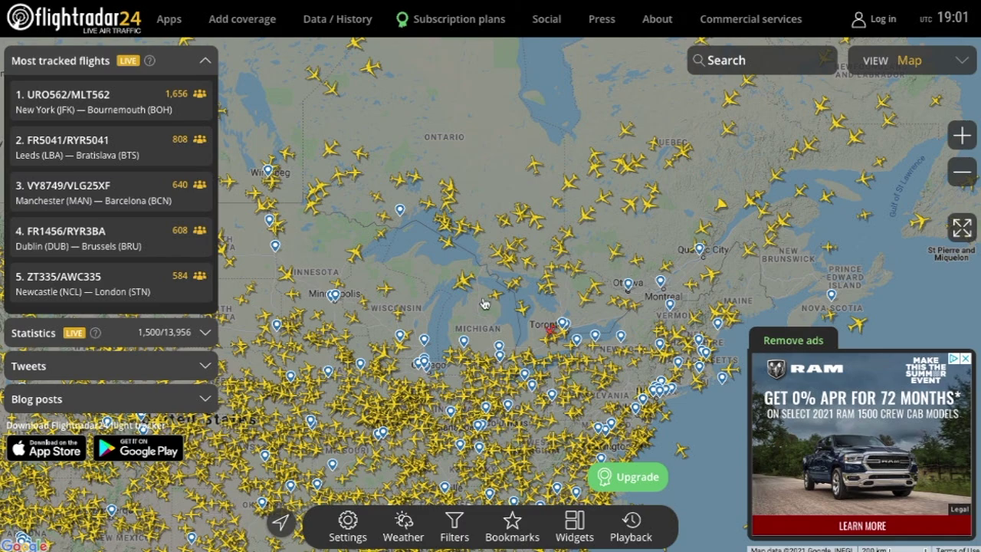
click(465, 282)
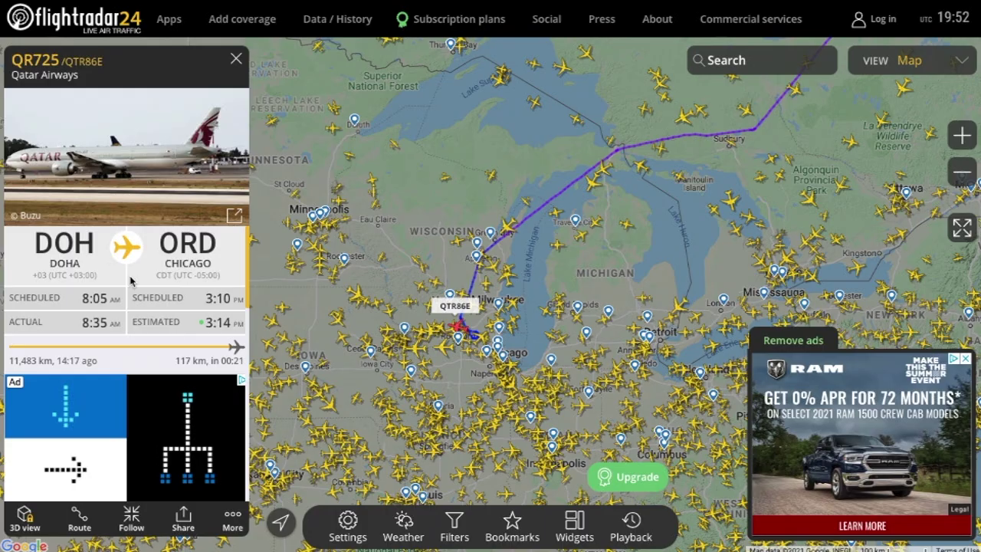
Expand the More QR725 information section in the flight panel
scroll(130, 280, down, 3)
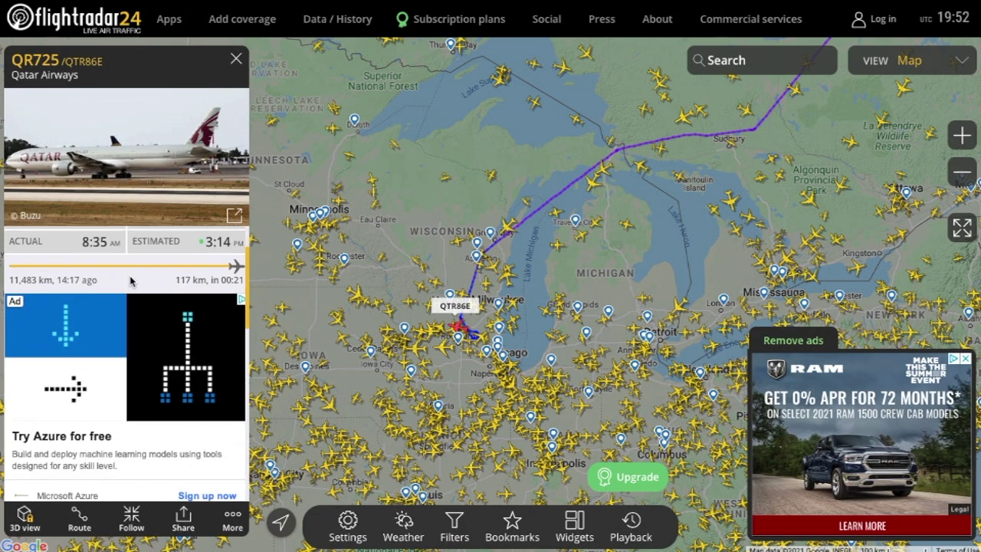
scroll(132, 282, down, 2)
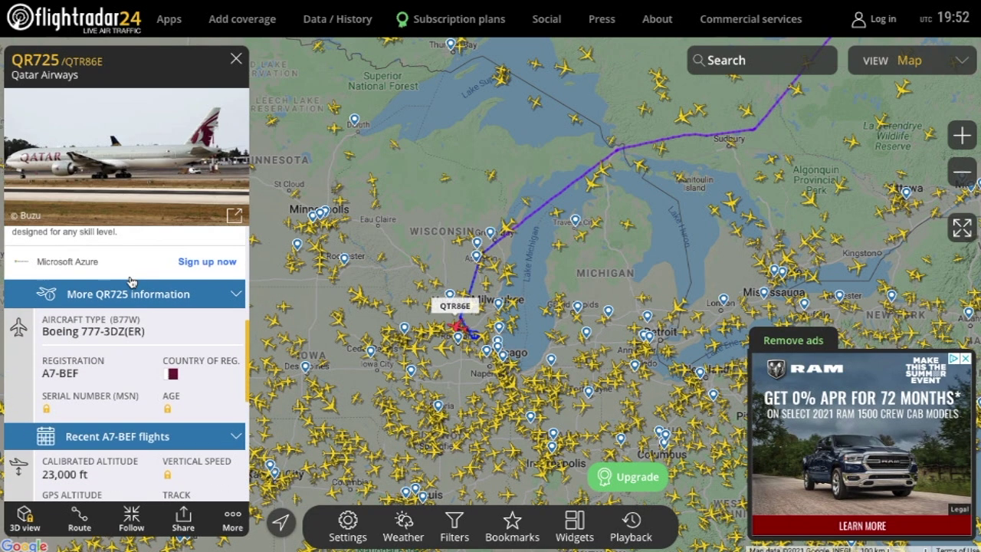
click(132, 285)
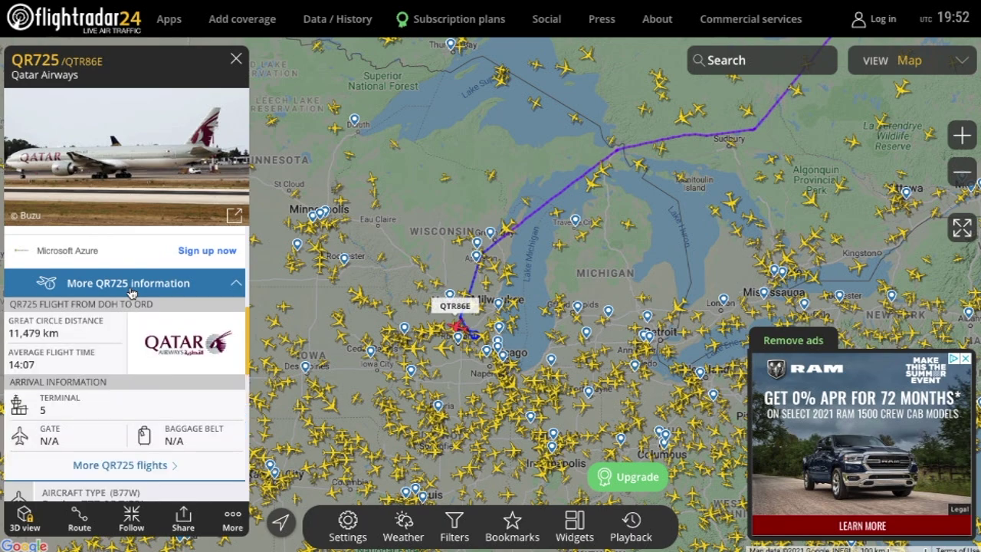
Expand the Recent A7-BEF flights list and scroll through it
scroll(132, 322, down, 2)
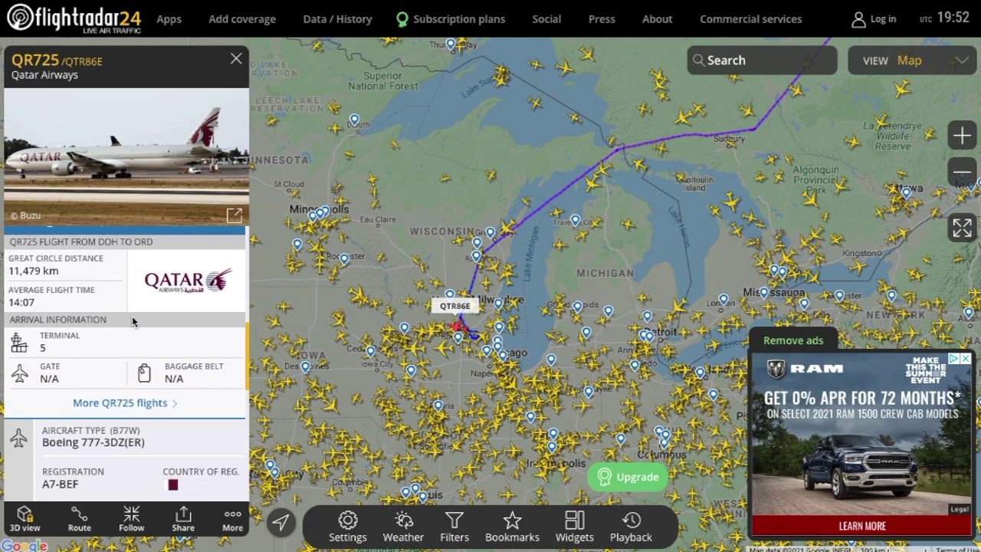
scroll(132, 322, down, 2)
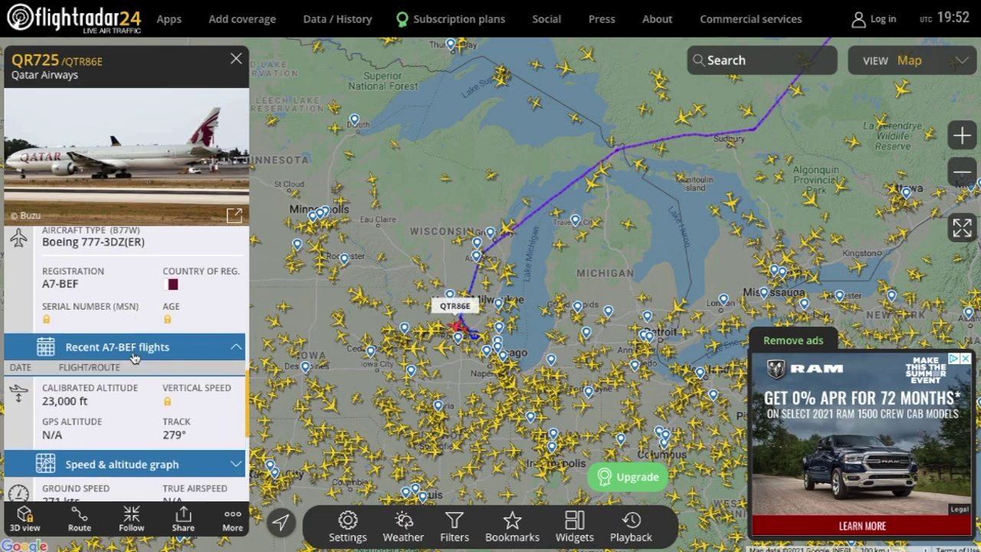
click(133, 346)
scroll(133, 356, down, 1)
scroll(134, 355, down, 2)
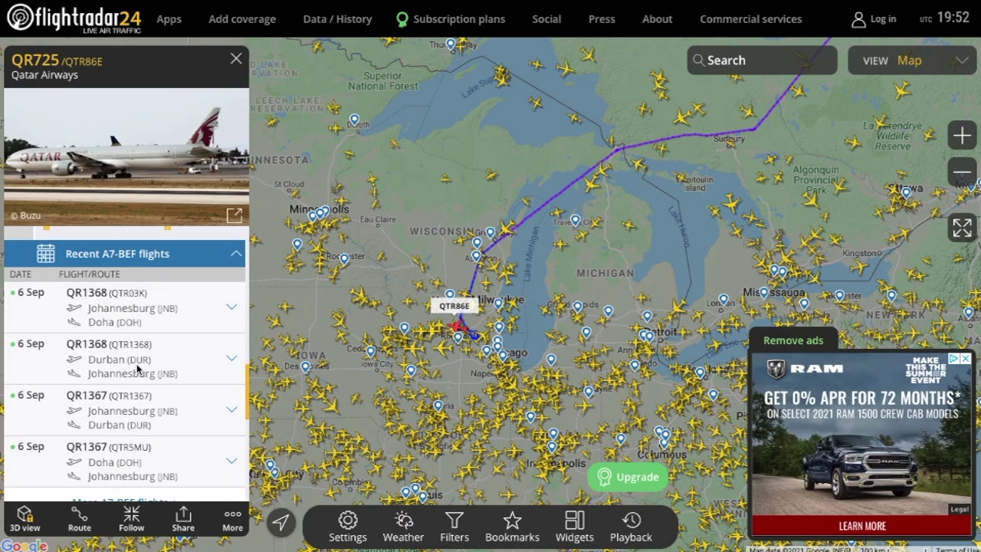
scroll(143, 394, down, 3)
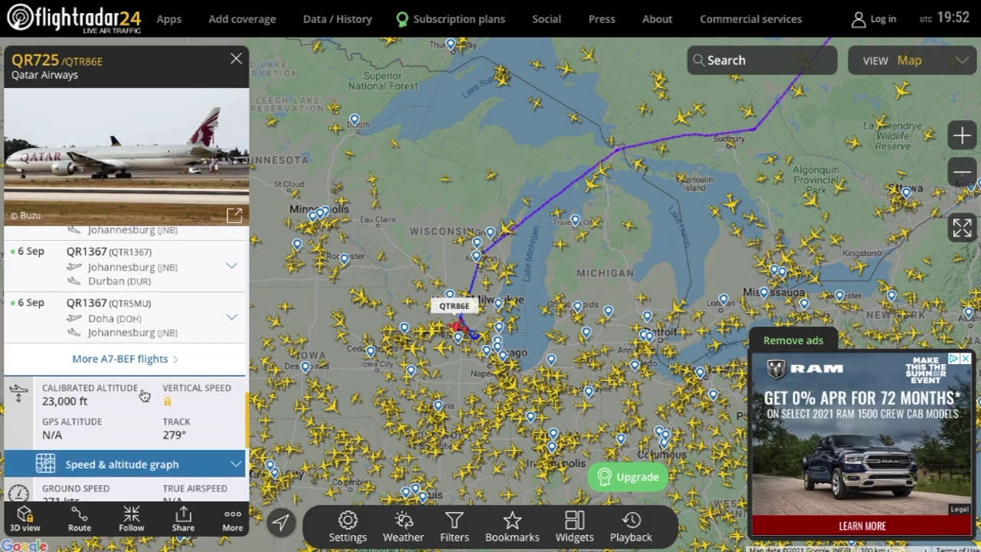
scroll(143, 391, down, 1)
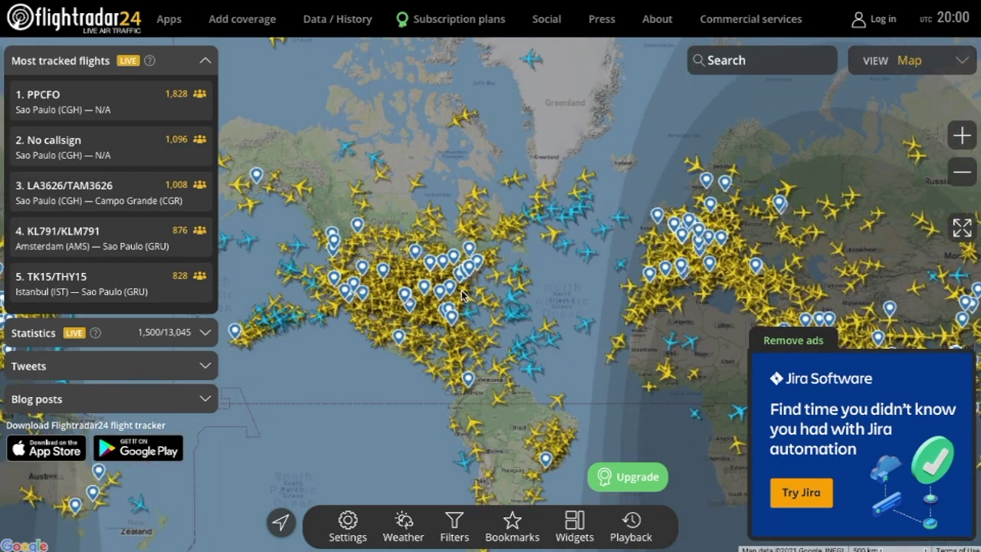
Zoom into the US East Coast, select a plane, and pan across the central US
scroll(460, 294, up, 3)
click(430, 286)
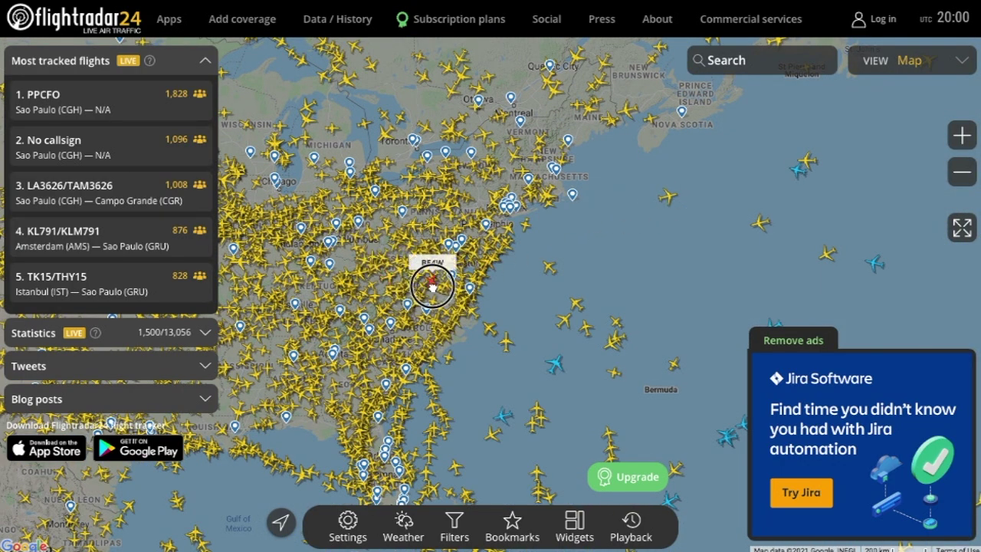
drag(433, 286, 674, 291)
drag(306, 261, 580, 302)
drag(525, 165, 431, 153)
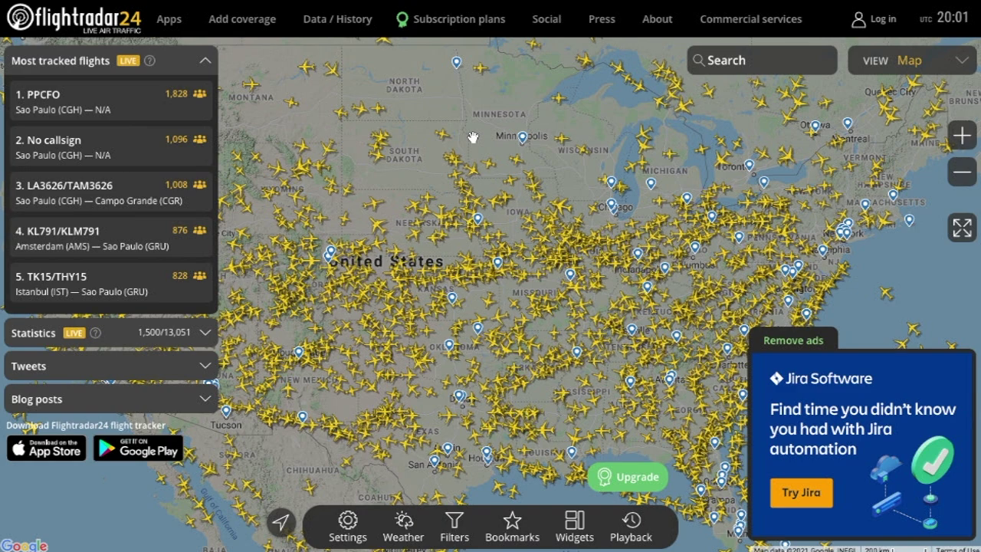
Search for 'ek235' and jump to the live EK235 entry under Live Flights
click(751, 60)
text(e)
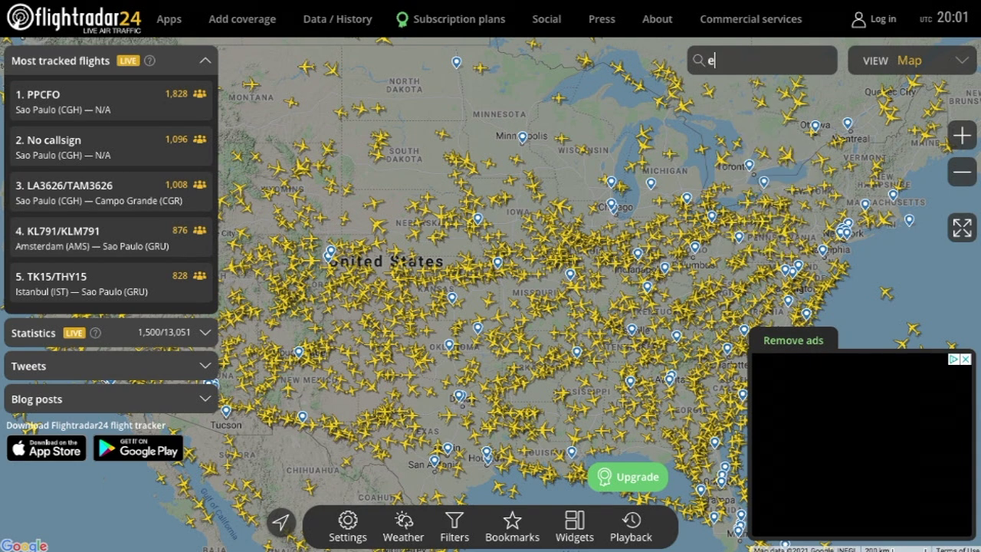
text(k235)
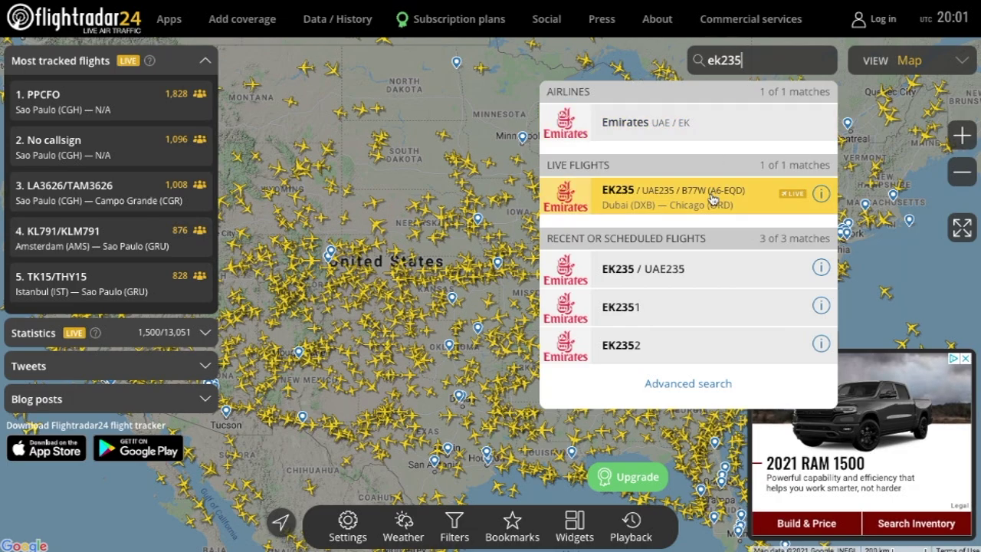
click(688, 217)
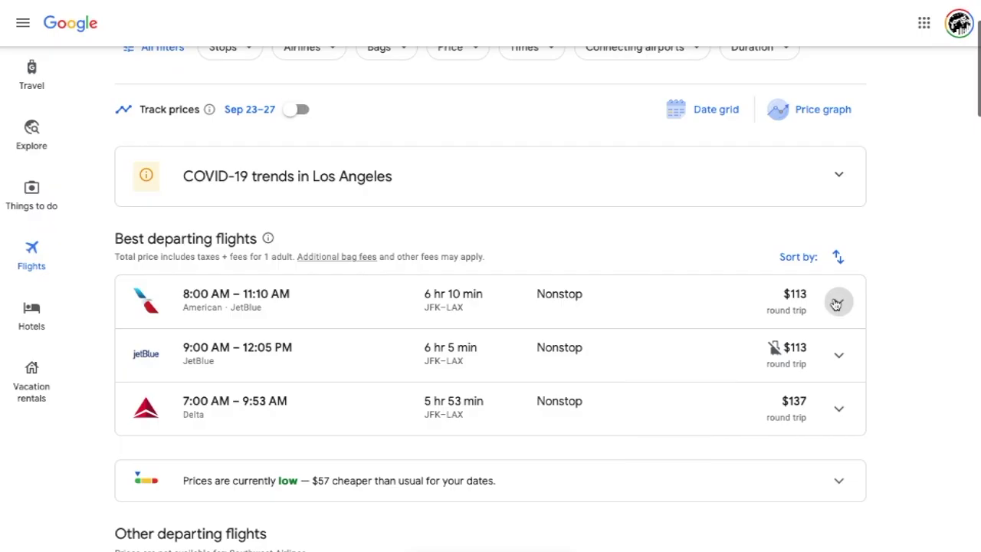
Expand the American Airlines JFK–LAX departure on Thu, Sep 23 to see its details
click(493, 293)
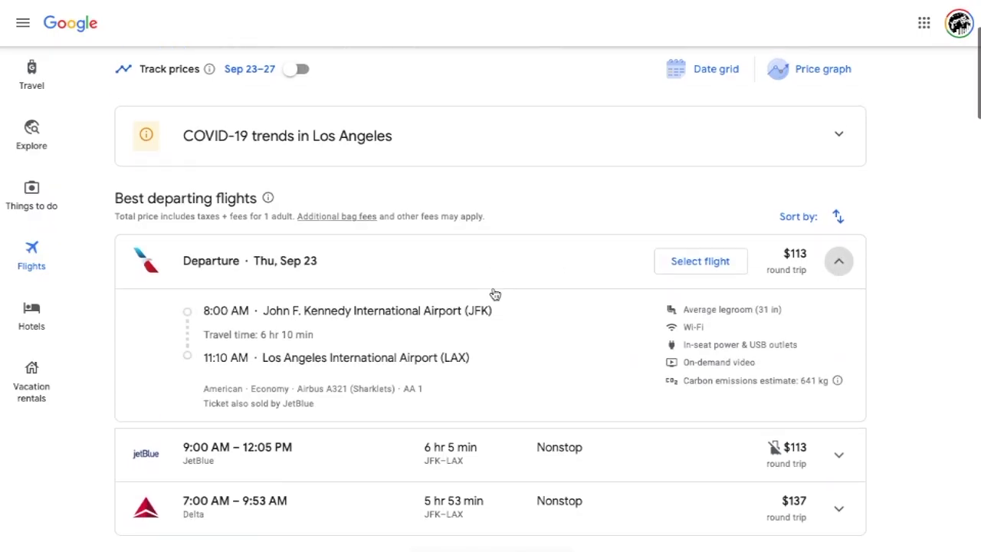
scroll(495, 295, down, 1)
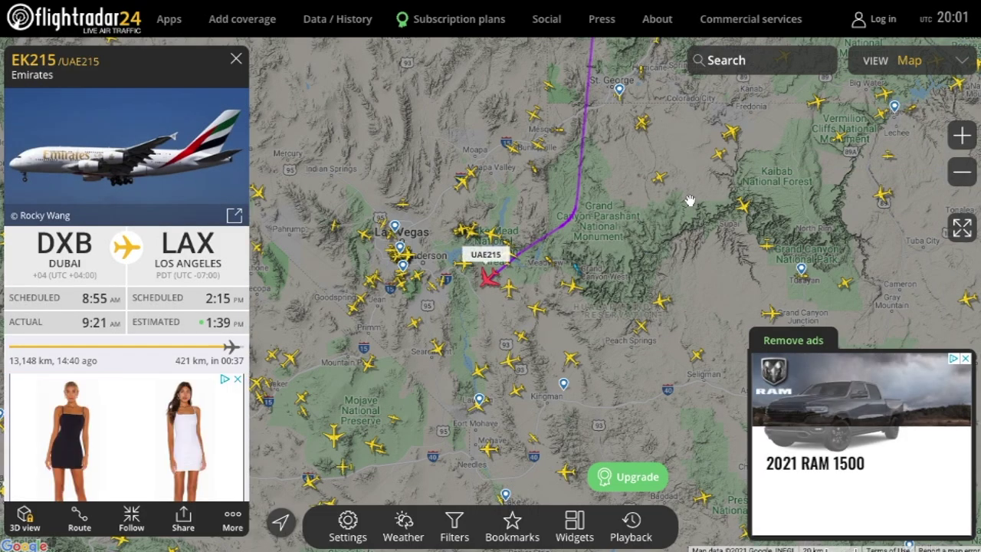
Scroll through EK215's details and the A6-EVJ flight history page
scroll(143, 356, down, 5)
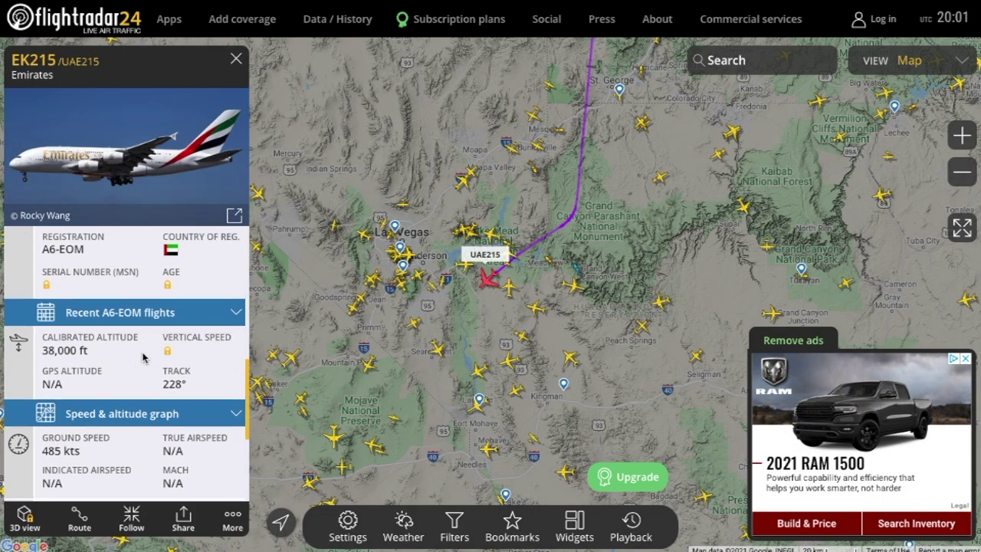
scroll(143, 357, up, 5)
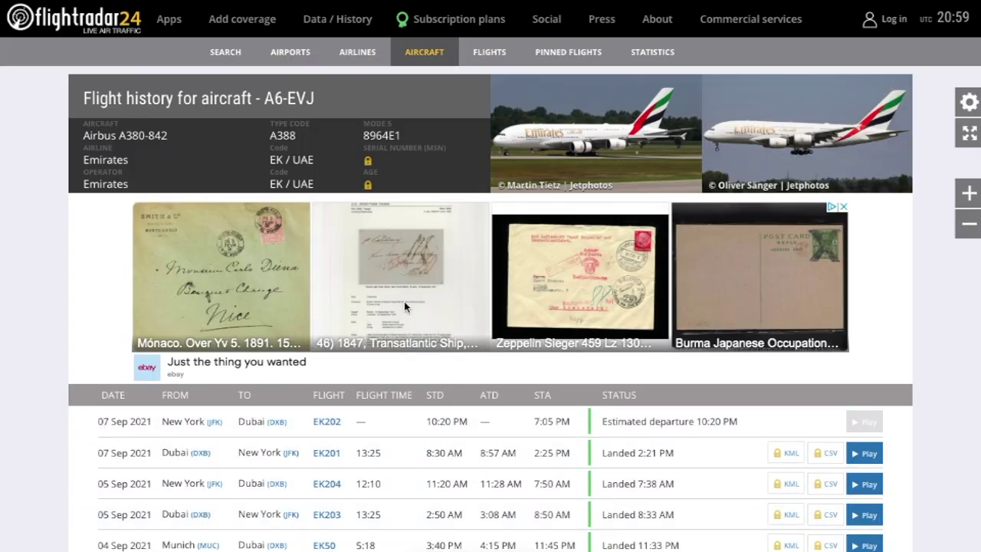
scroll(511, 362, down, 1)
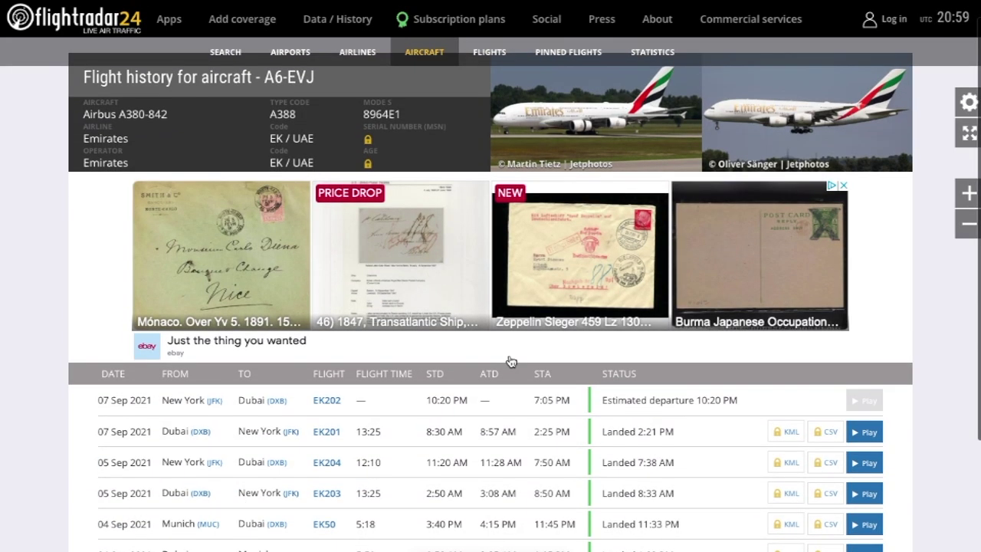
scroll(511, 361, down, 2)
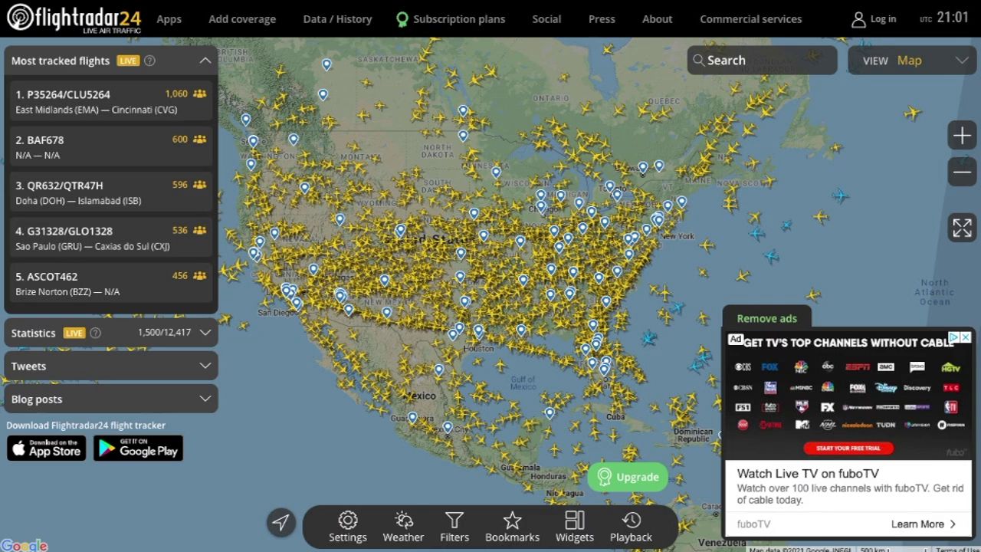
Filter live flights by airline call sign AAL and inspect an American Airlines flight
click(457, 524)
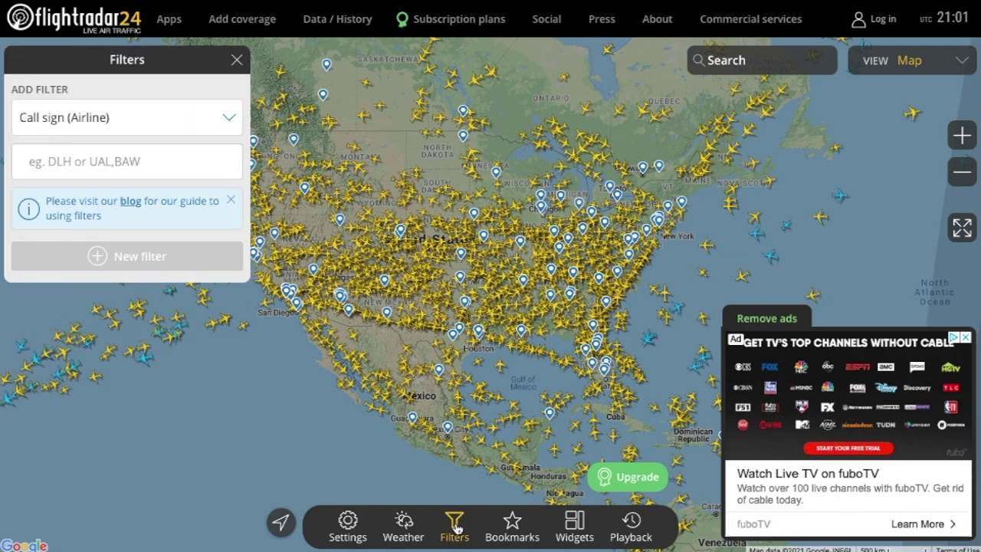
click(141, 127)
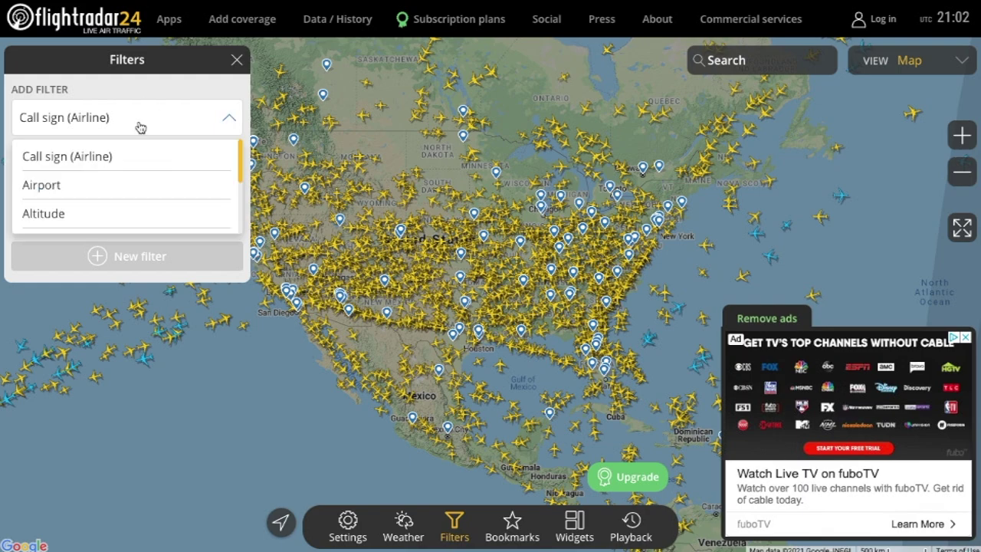
click(89, 163)
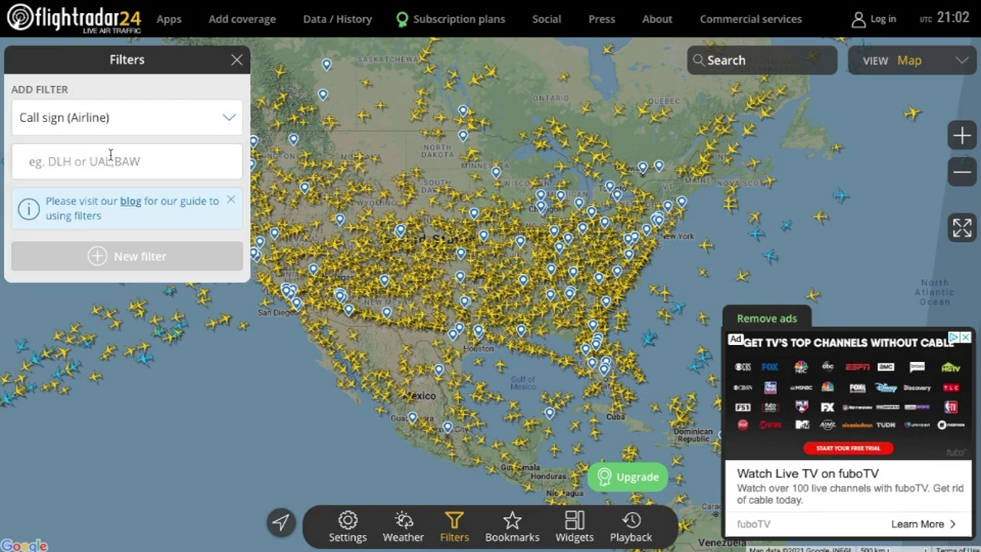
click(106, 157)
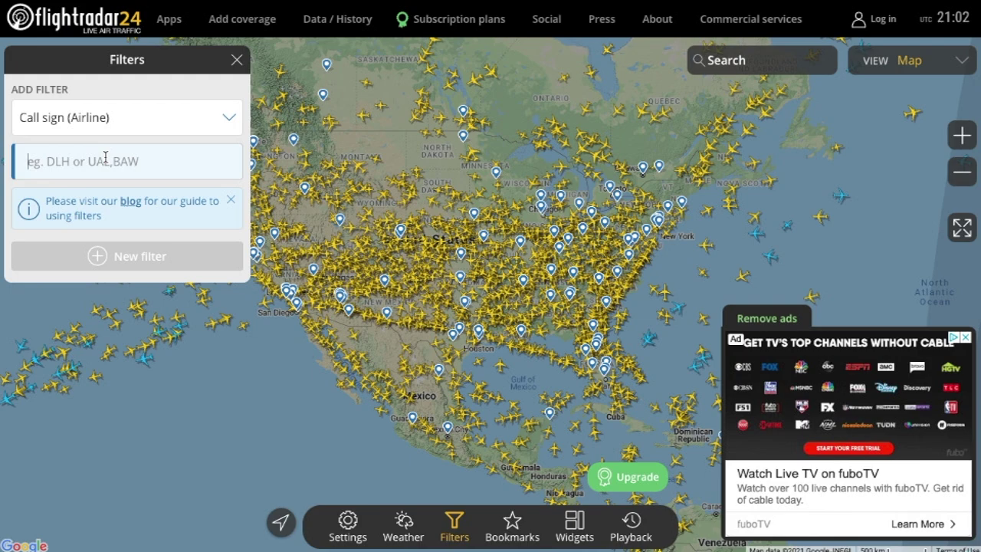
text(aal)
key(Return)
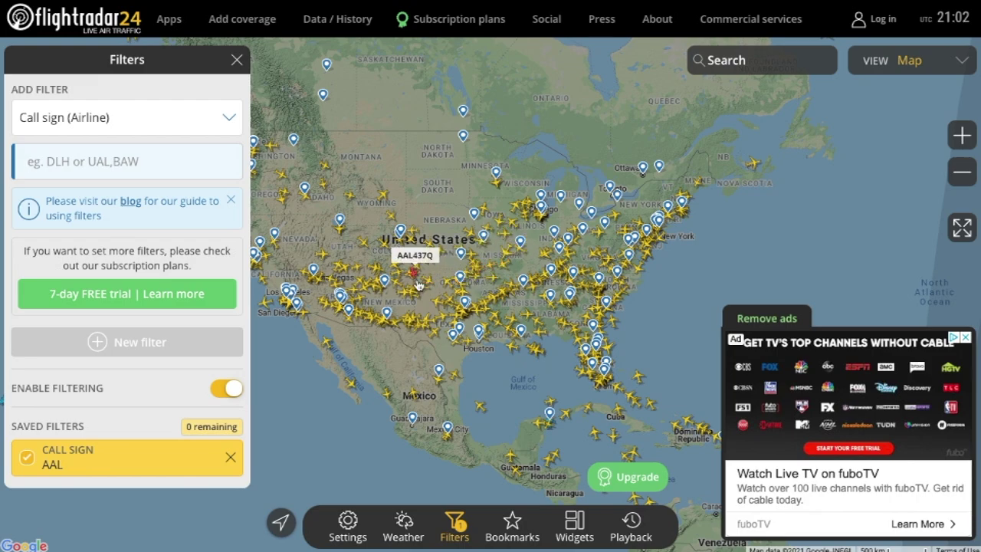
click(396, 264)
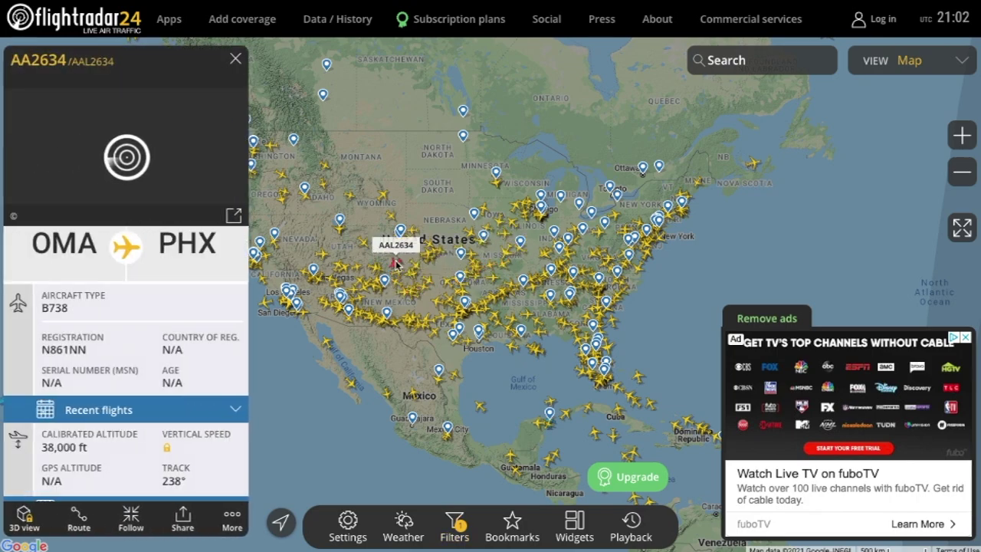
click(94, 77)
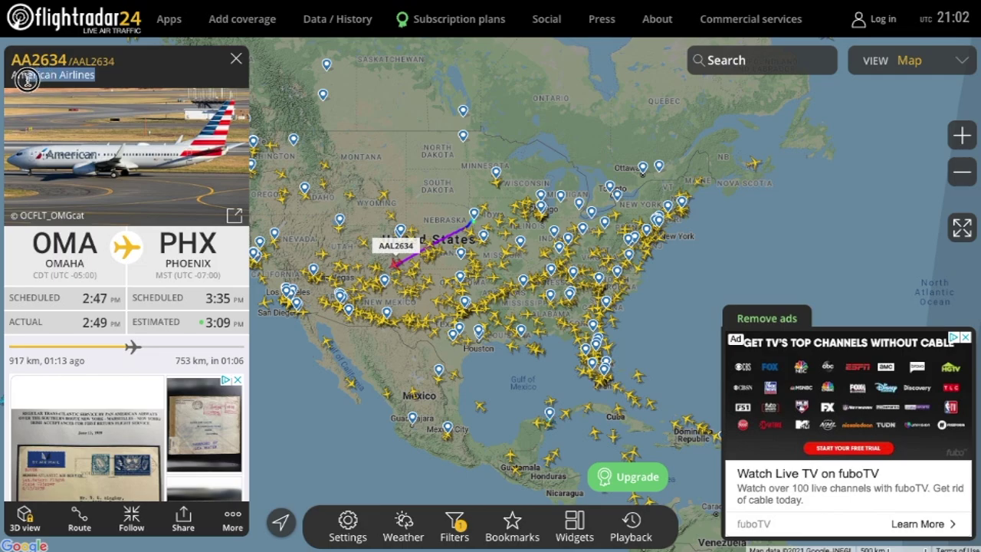
Change the call sign filter to BAW and inspect a British Airways flight
click(238, 60)
text(w)
key(Return)
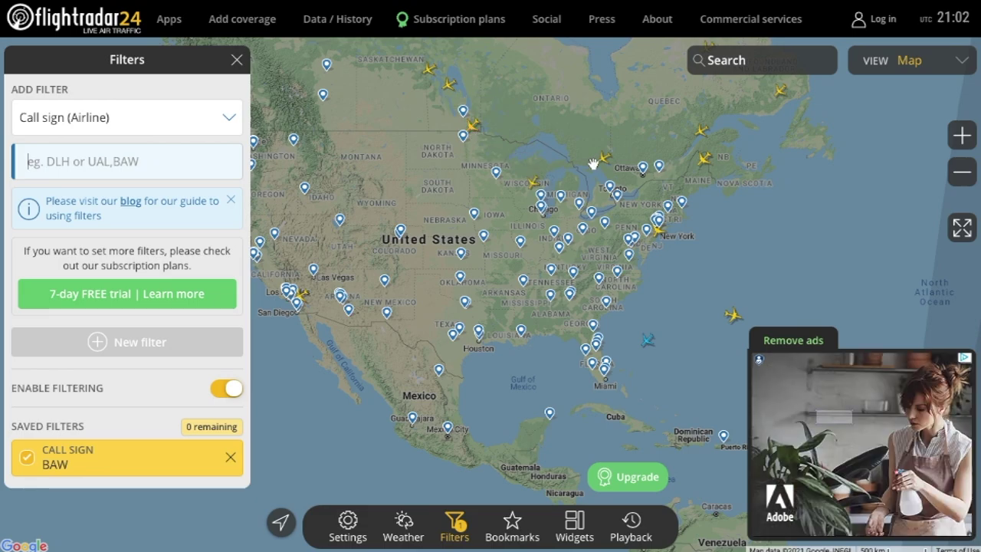
click(703, 158)
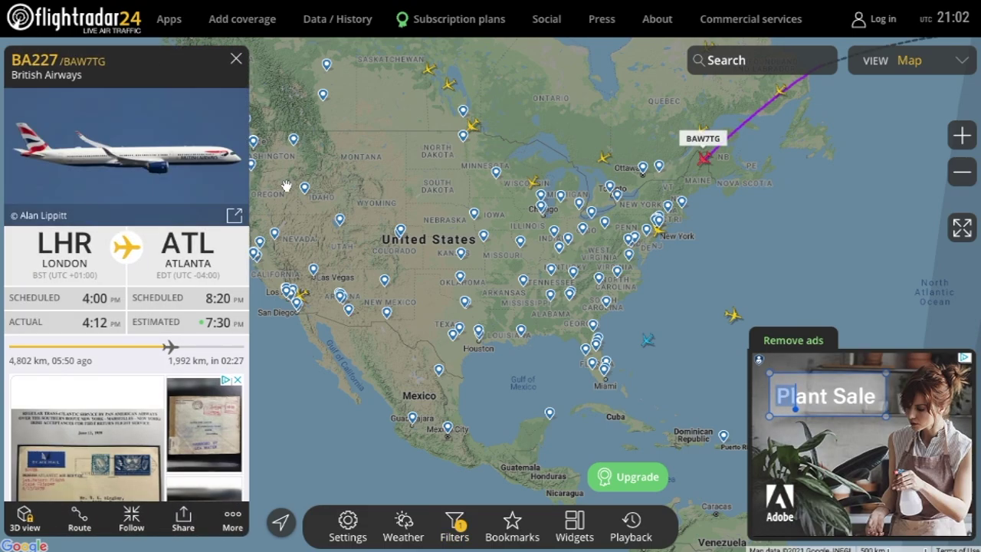
drag(83, 75, 10, 77)
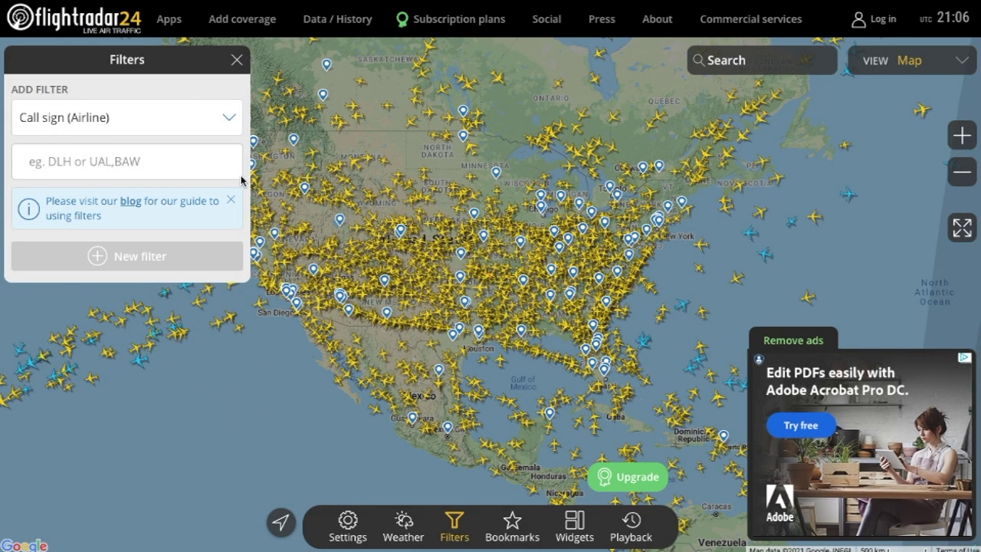
Filter by Aircraft type (ICAO) B744 and open the CAL5231 Boeing 747-409(F) flight
click(229, 120)
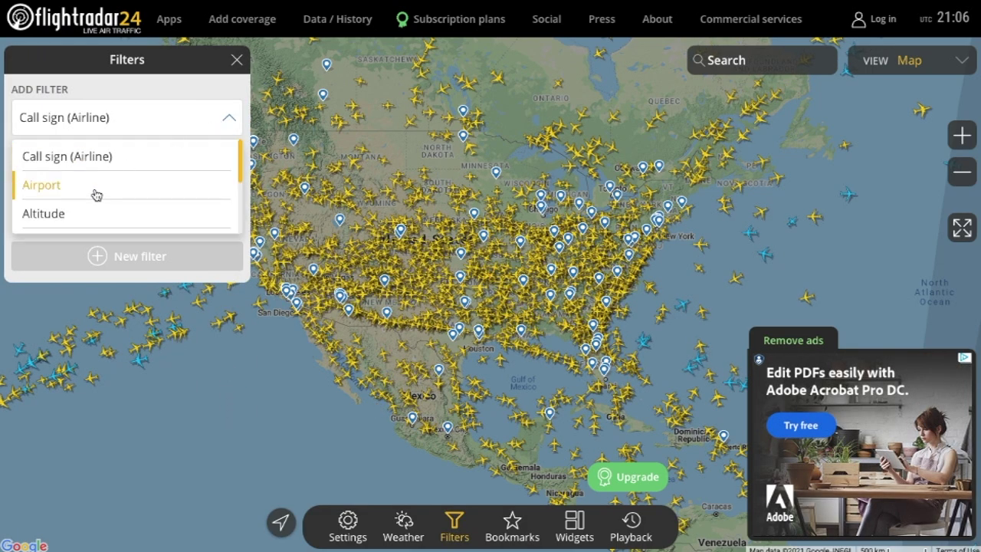
scroll(95, 194, down, 3)
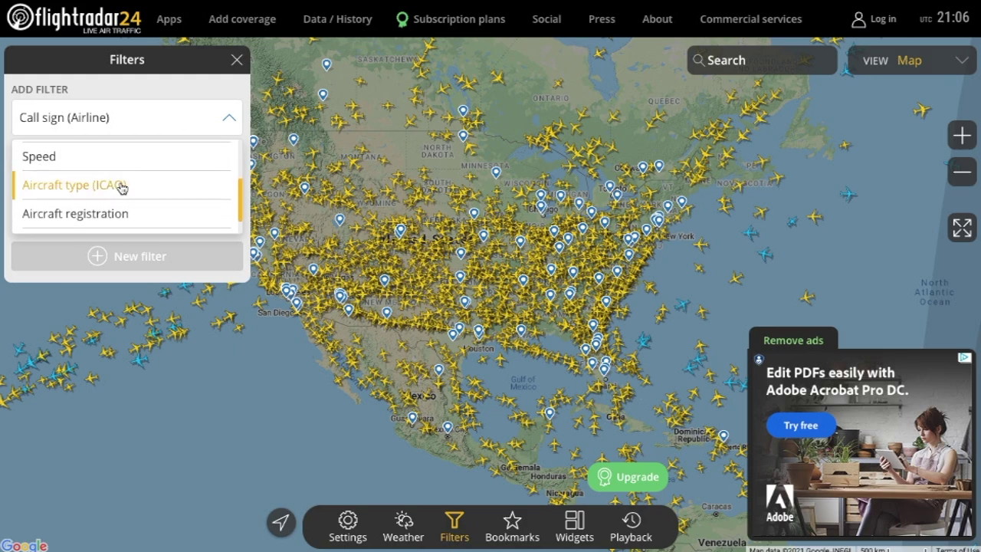
click(110, 187)
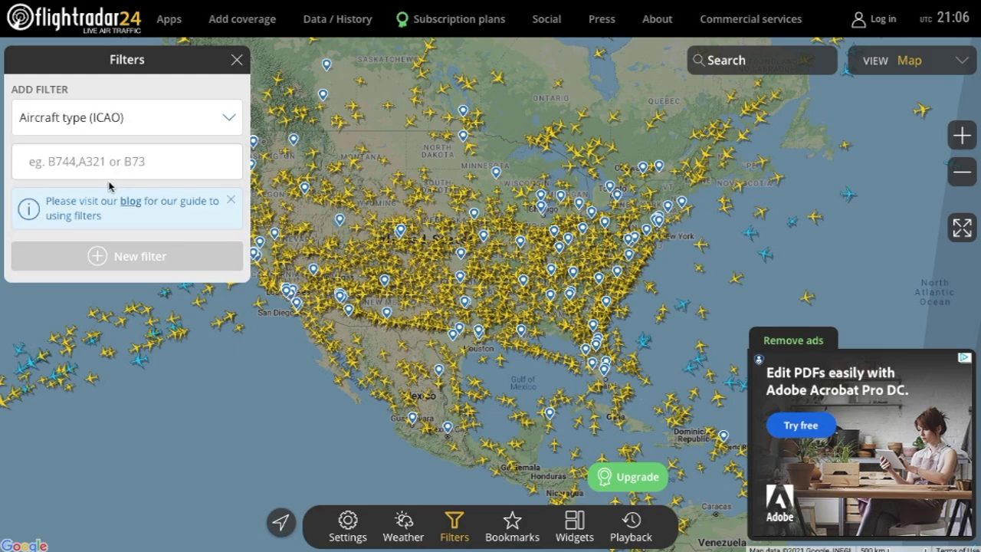
click(114, 157)
text(b744)
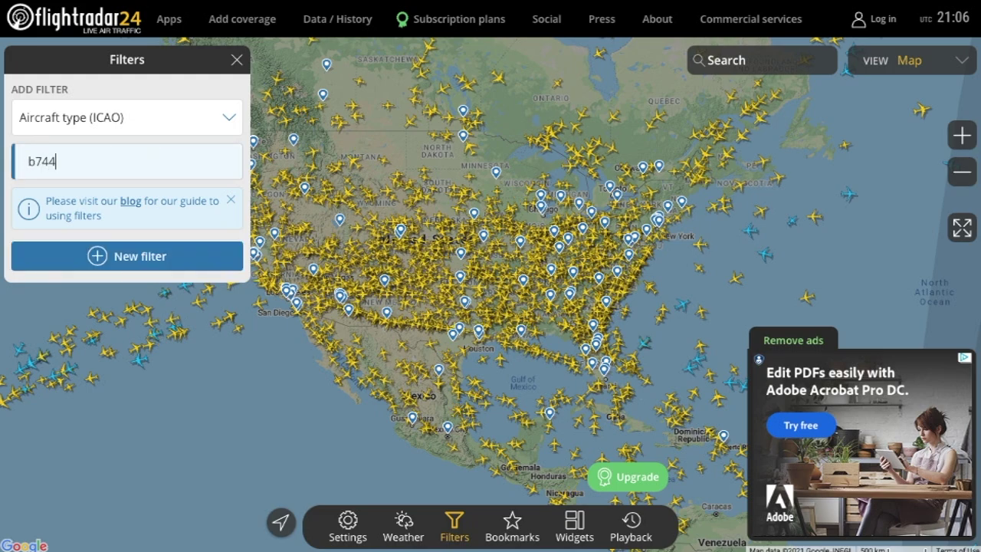
key(Return)
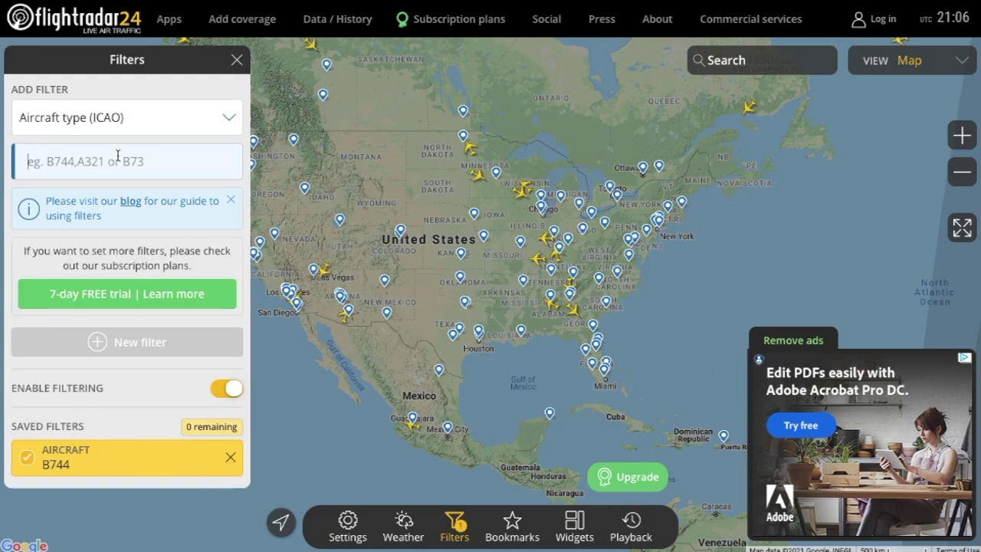
click(470, 151)
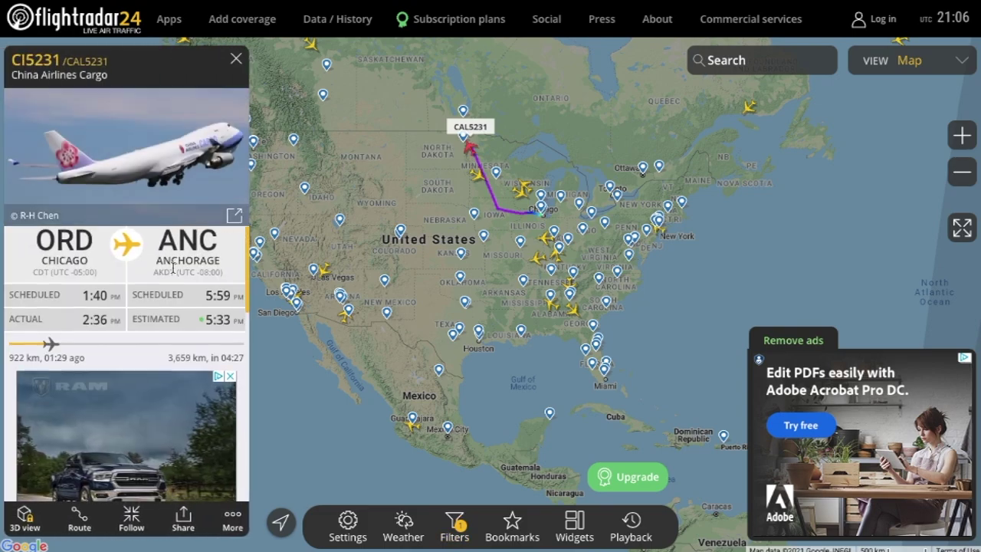
scroll(152, 340, down, 3)
drag(152, 340, 29, 332)
click(160, 341)
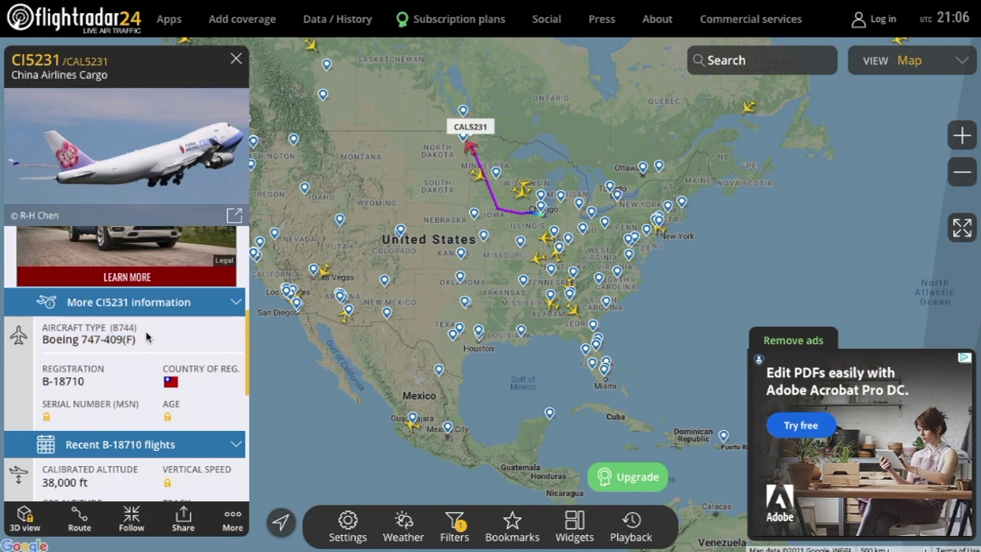
Replace the type filter with A388 and open the A380 flight UAE232 over Europe
drag(135, 325, 110, 325)
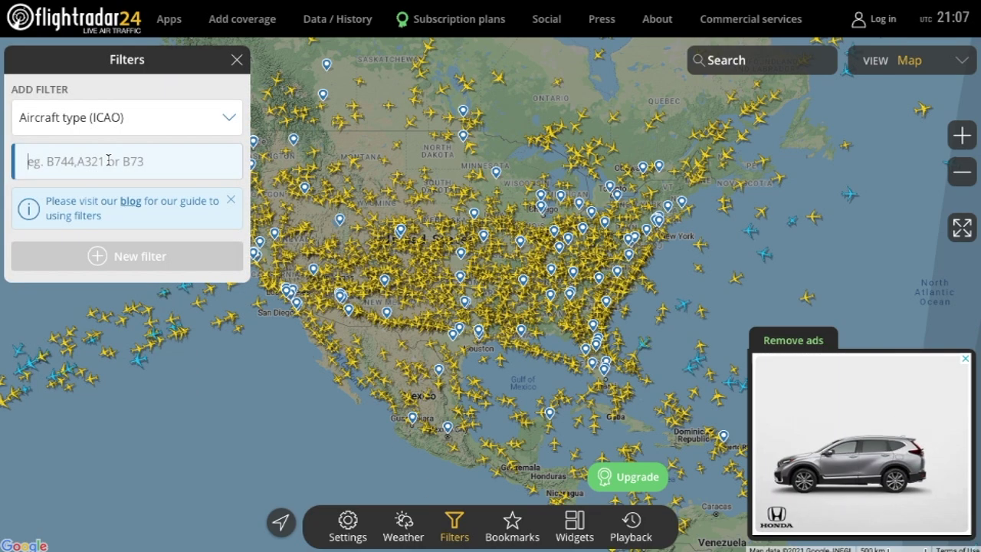
text(a388)
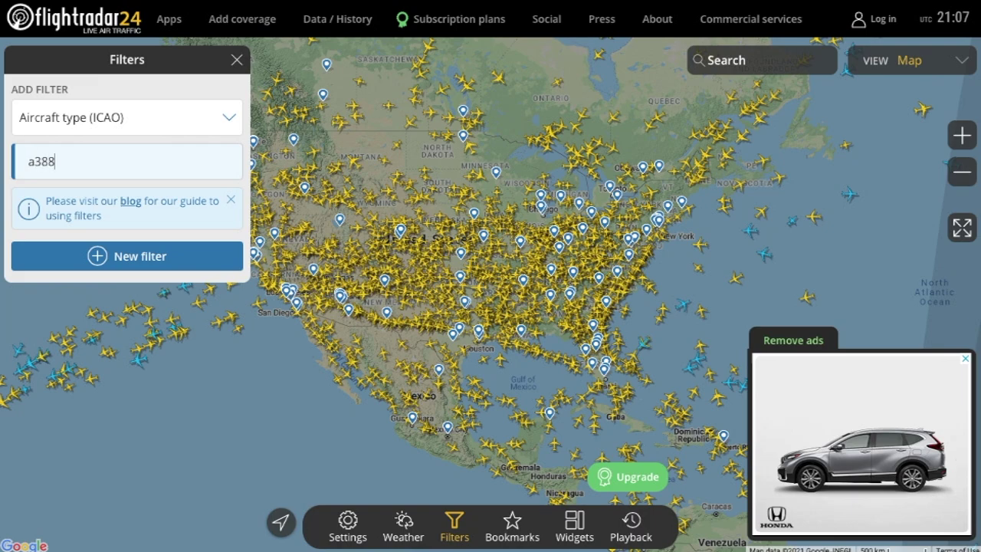
key(Return)
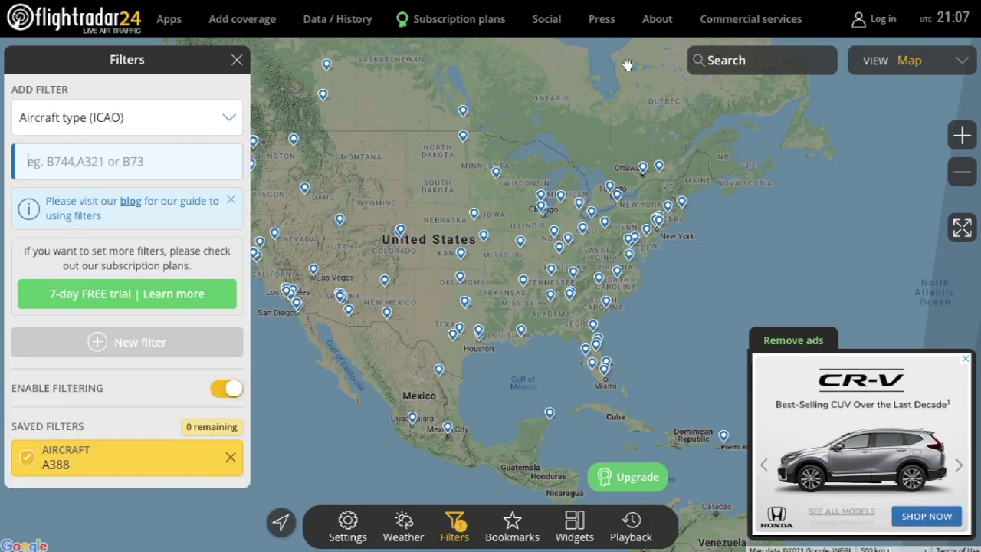
scroll(627, 64, down, 2)
scroll(627, 64, down, 2)
drag(627, 64, 552, 320)
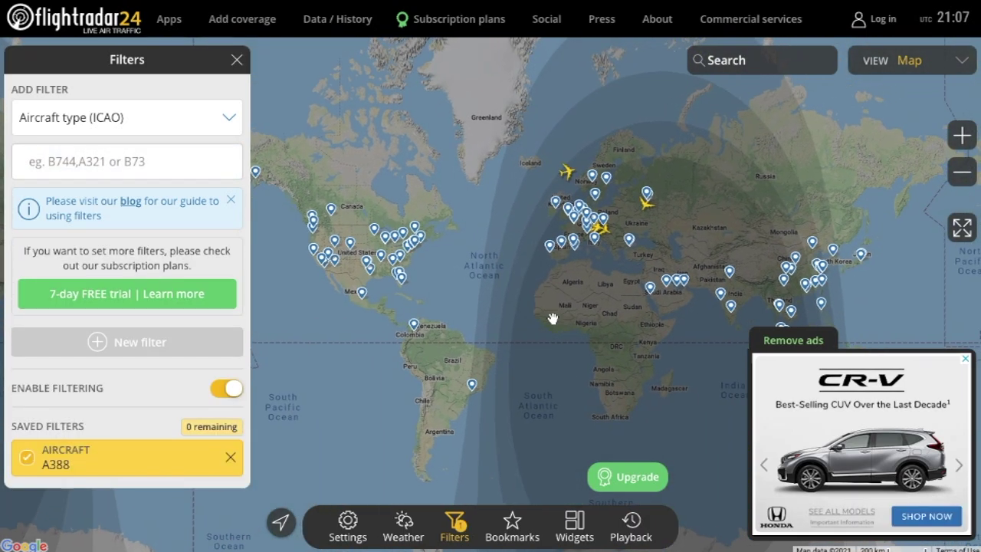
scroll(621, 174, up, 2)
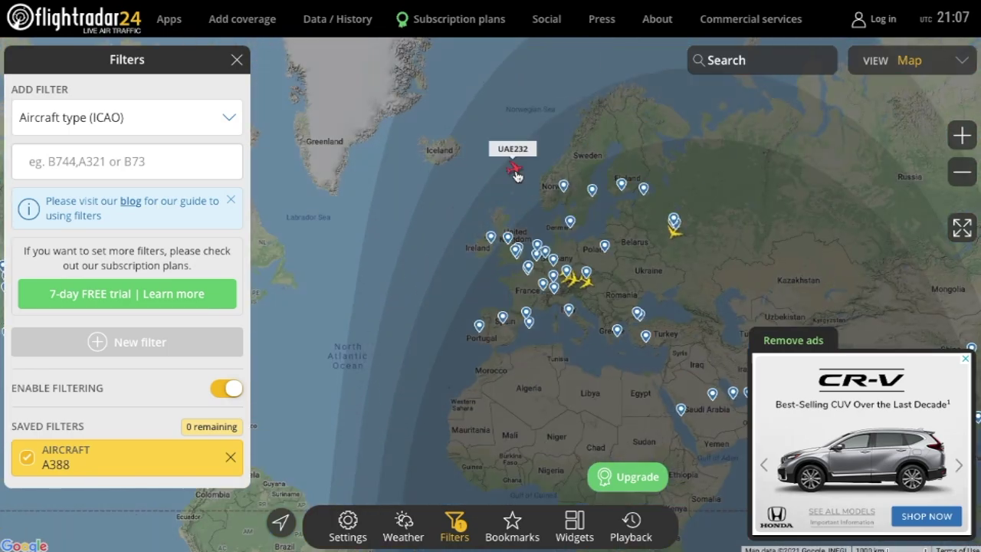
click(513, 170)
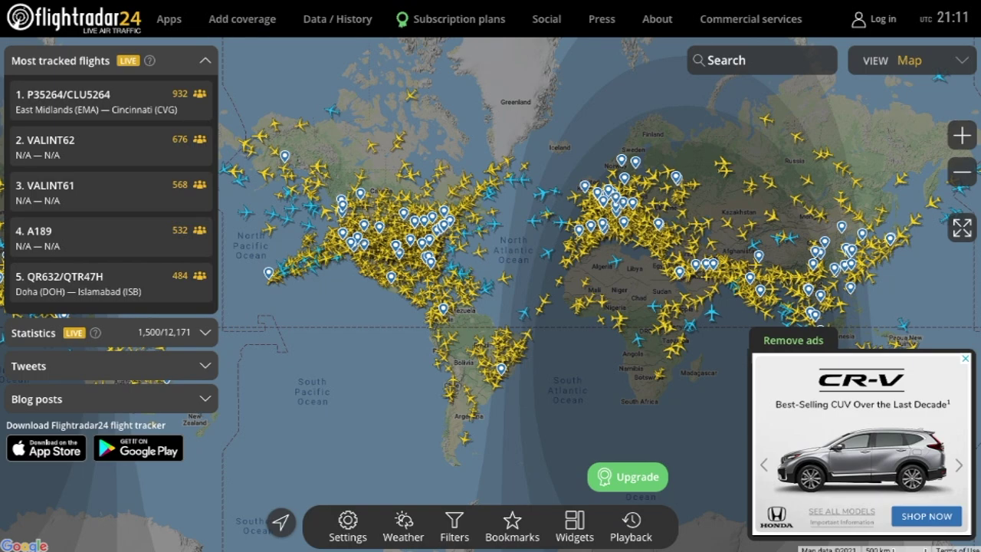
Choose the Hybrid map style in map Settings and drag Brightness slightly lower
drag(545, 386, 512, 387)
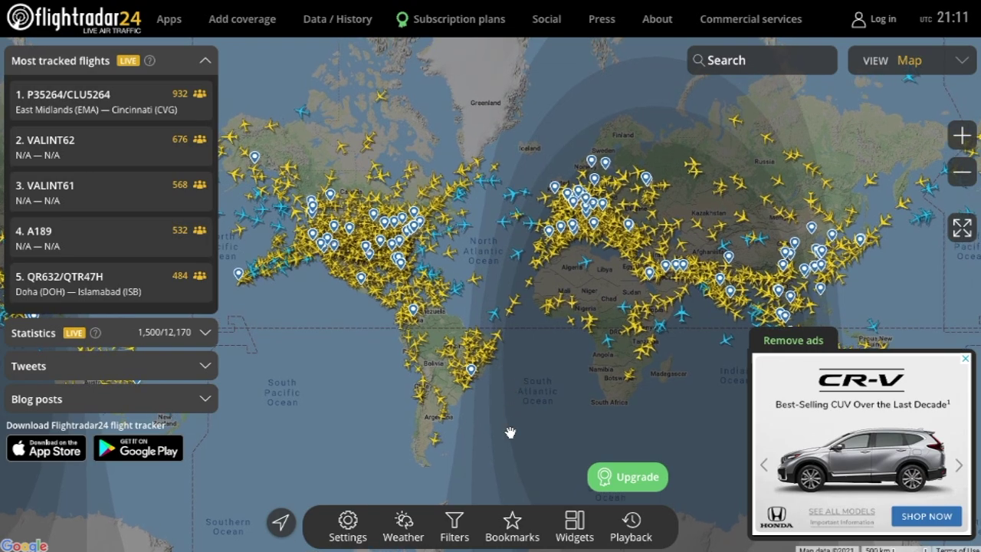
click(348, 529)
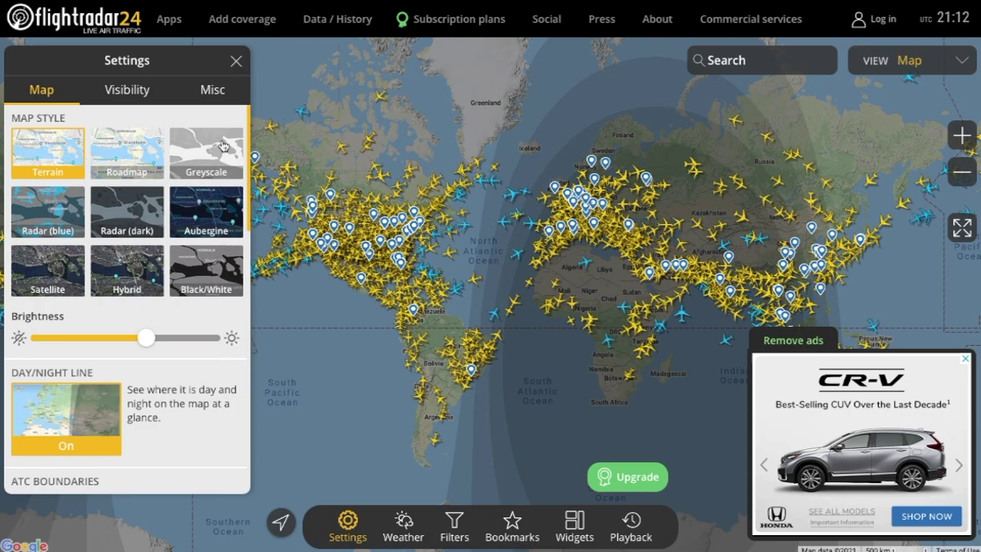
click(126, 272)
drag(305, 311, 327, 311)
mouse_move(144, 338)
mouse_down()
mouse_move(86, 346)
mouse_move(148, 340)
mouse_up()
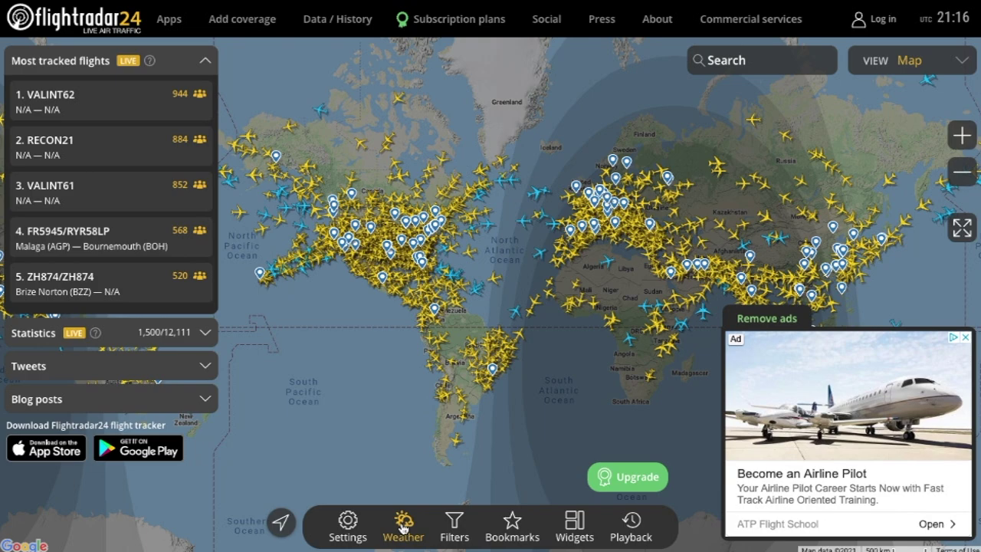
Scroll through the Weather overlay options, then expand the Statistics section
click(403, 526)
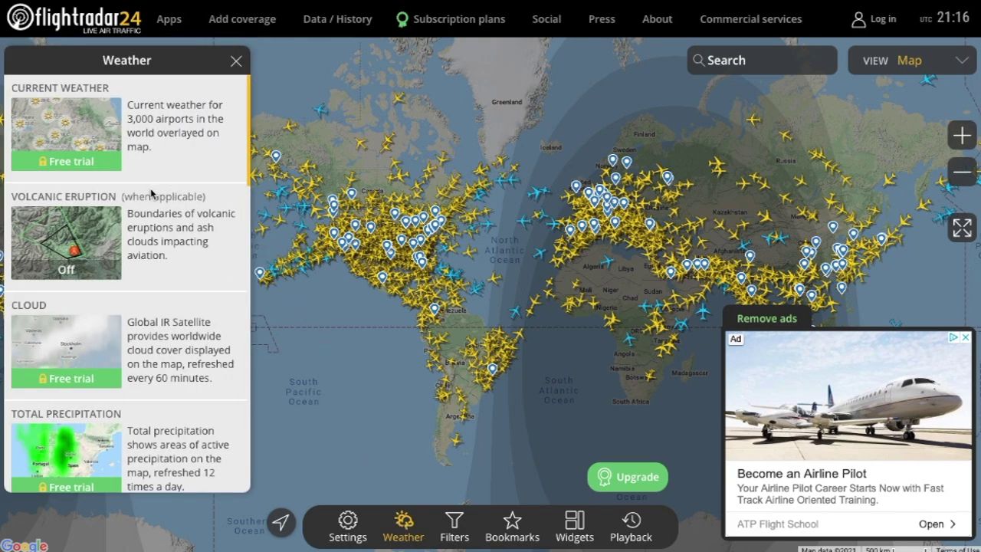
scroll(148, 229, down, 3)
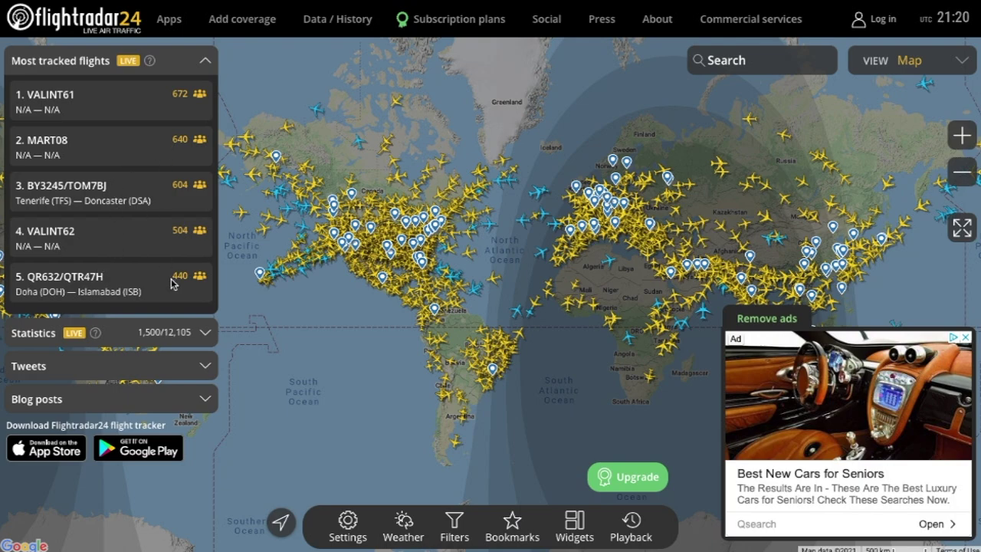
click(205, 335)
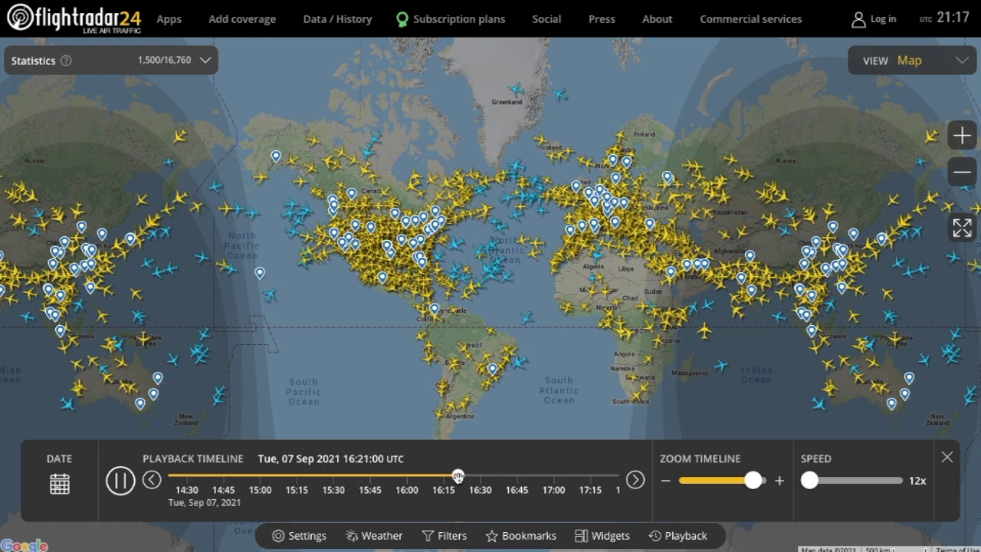
Drag the 7 Sep 2021 playback timeline back to about 16:10 UTC
mouse_move(457, 476)
mouse_down()
mouse_move(427, 476)
mouse_move(457, 475)
mouse_up()
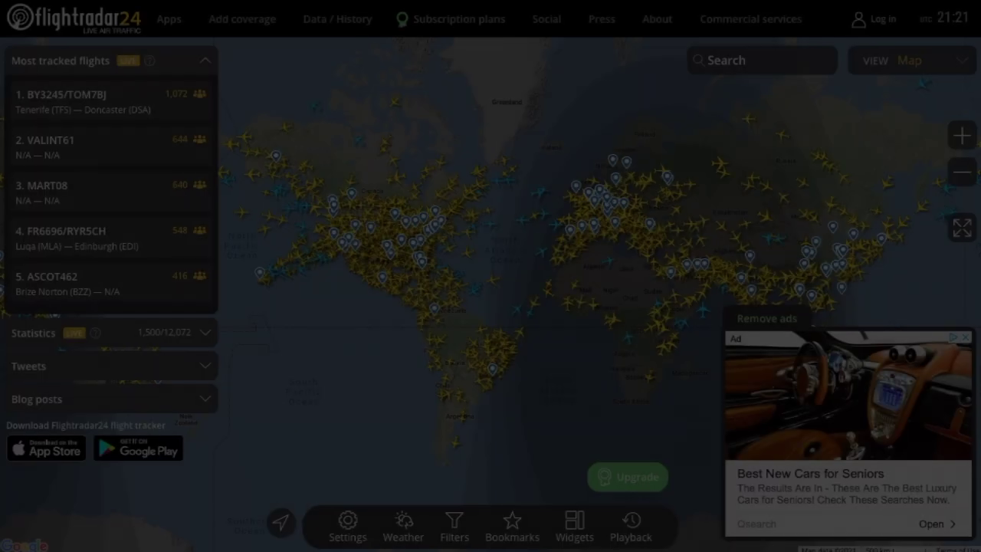